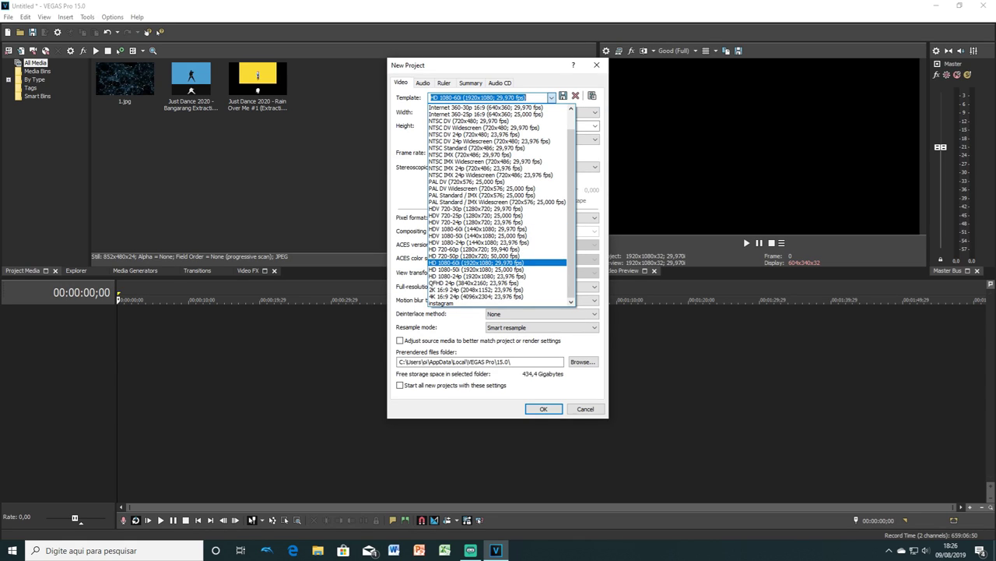
Set up the new project with the HD 1080-60i (1920x1080; 29,970 fps) template.
key(Return)
key(Return)
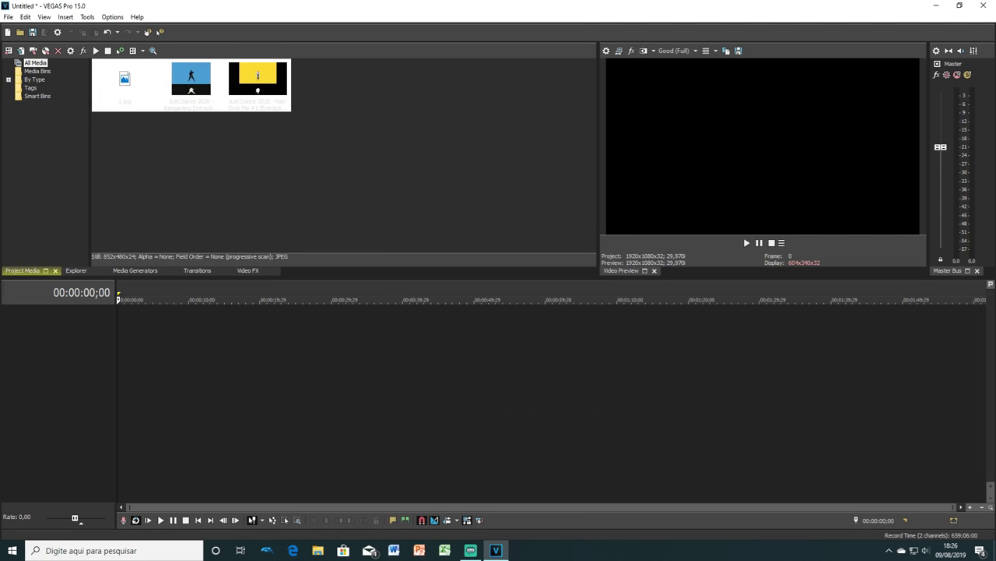
click(344, 171)
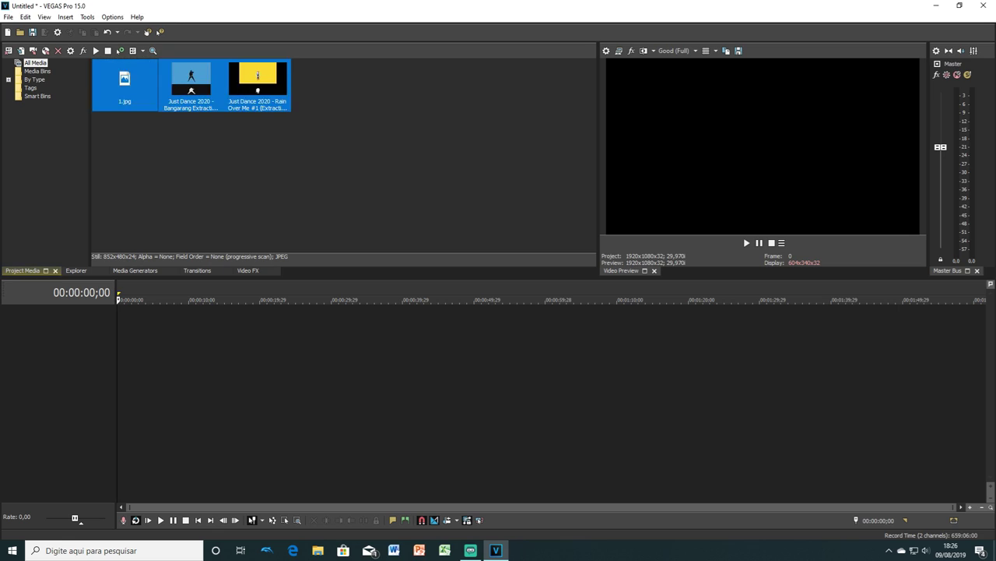
Insert three empty video tracks and make the second one a compositing child of the first.
drag(191, 78, 129, 340)
right_click(31, 350)
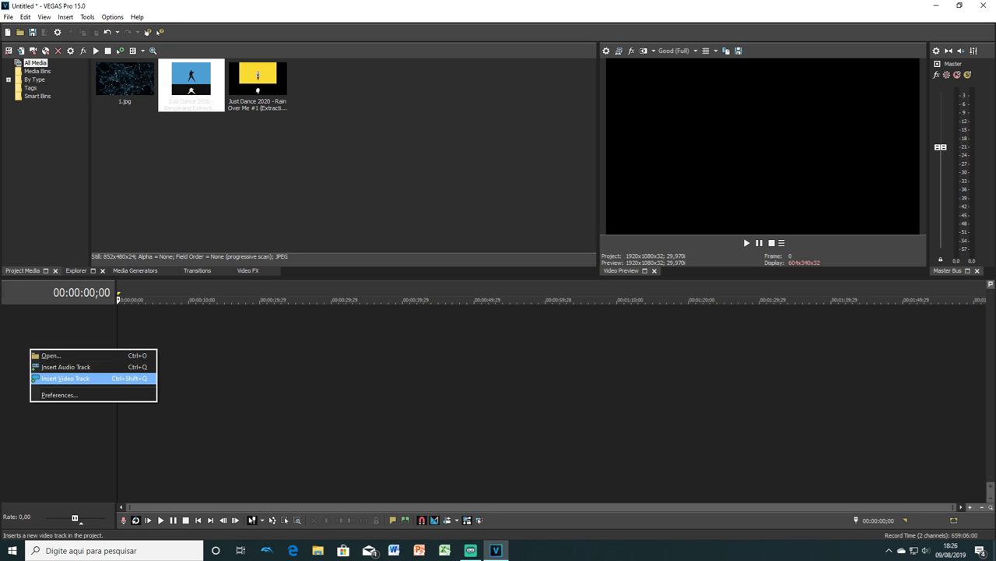
click(65, 378)
right_click(99, 378)
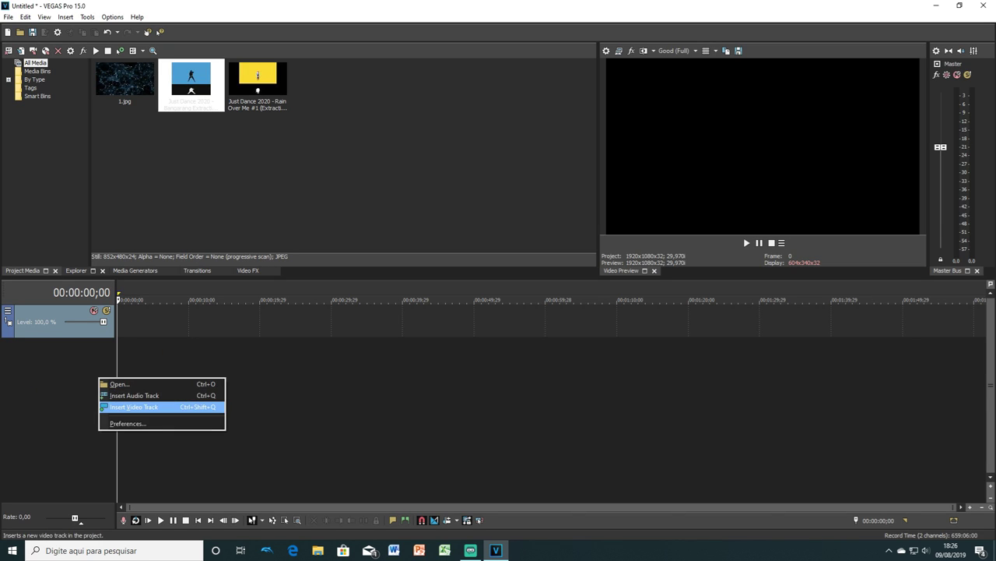
click(132, 406)
right_click(87, 394)
click(148, 425)
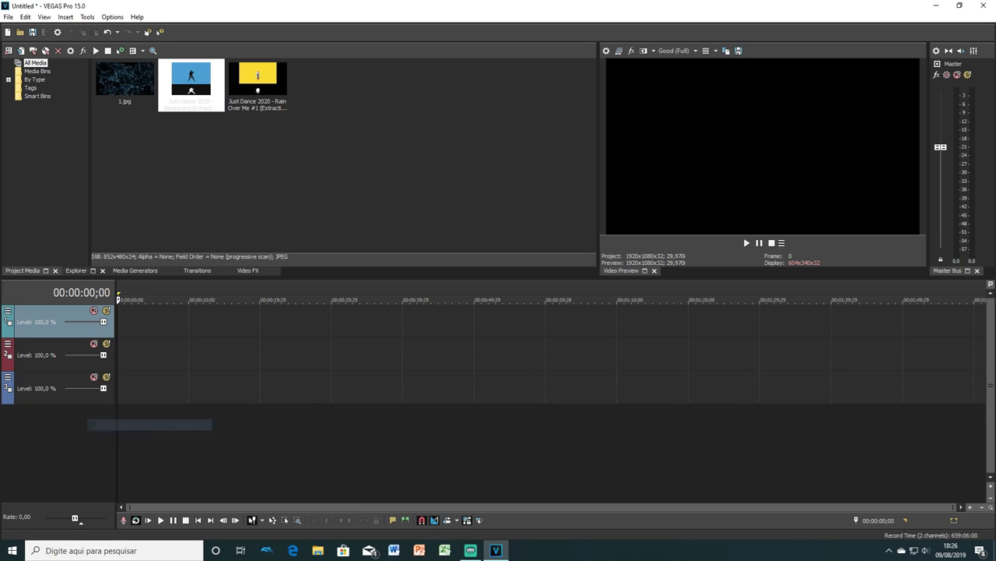
click(8, 343)
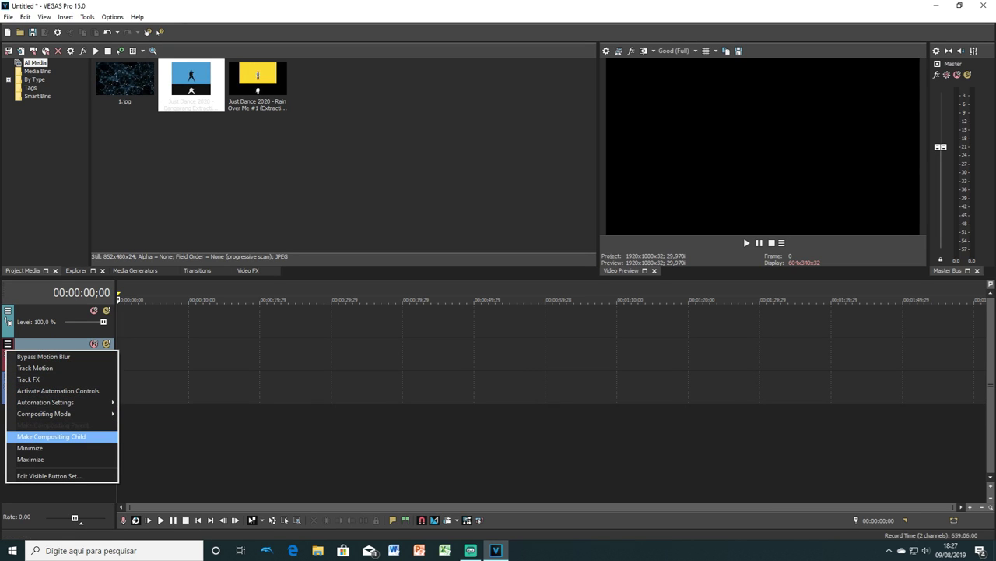
key(Return)
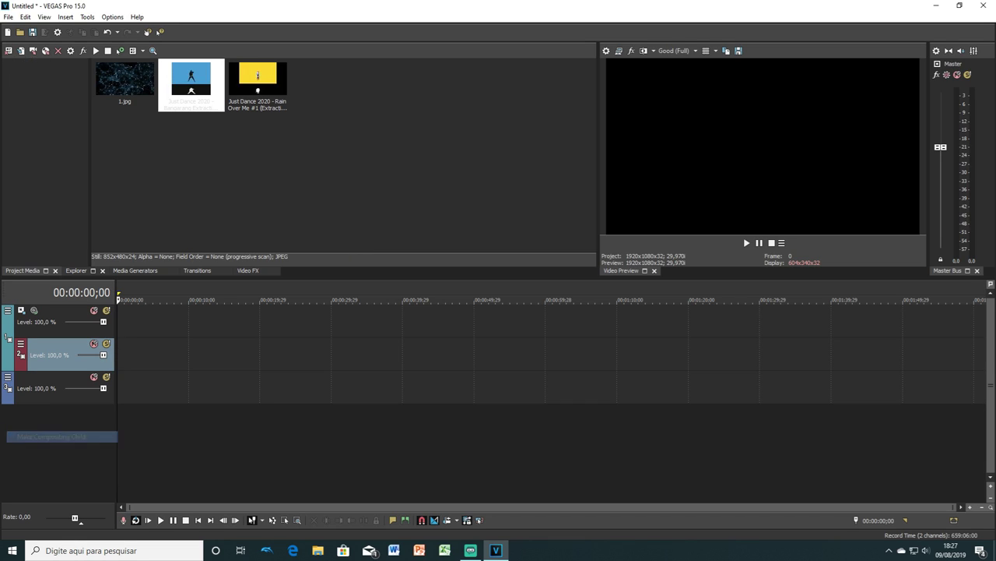
Place the Bangarang and Rain Over Me clips back to back on the first track, declining to match project settings to the media.
drag(198, 67, 157, 322)
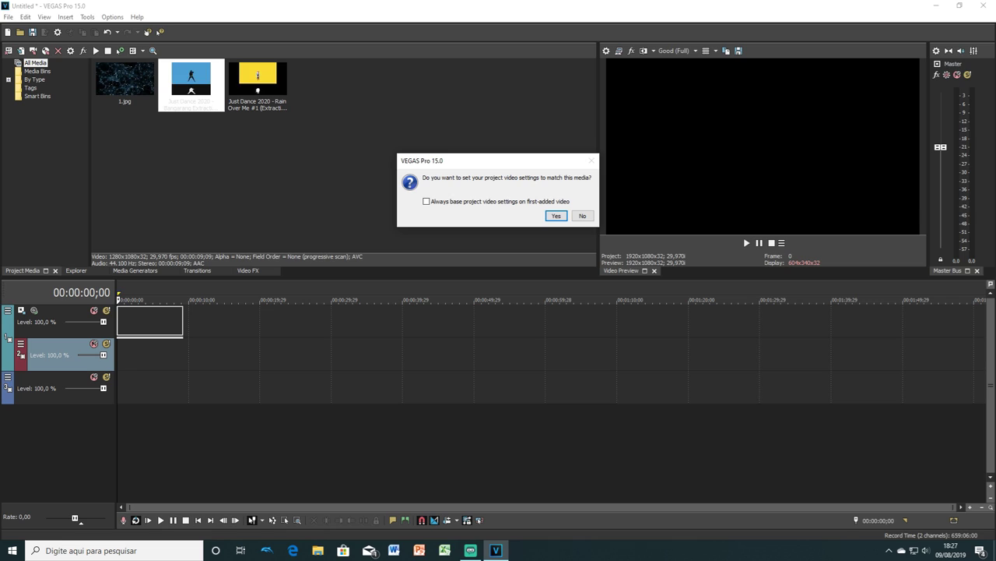
click(582, 215)
drag(257, 81, 210, 324)
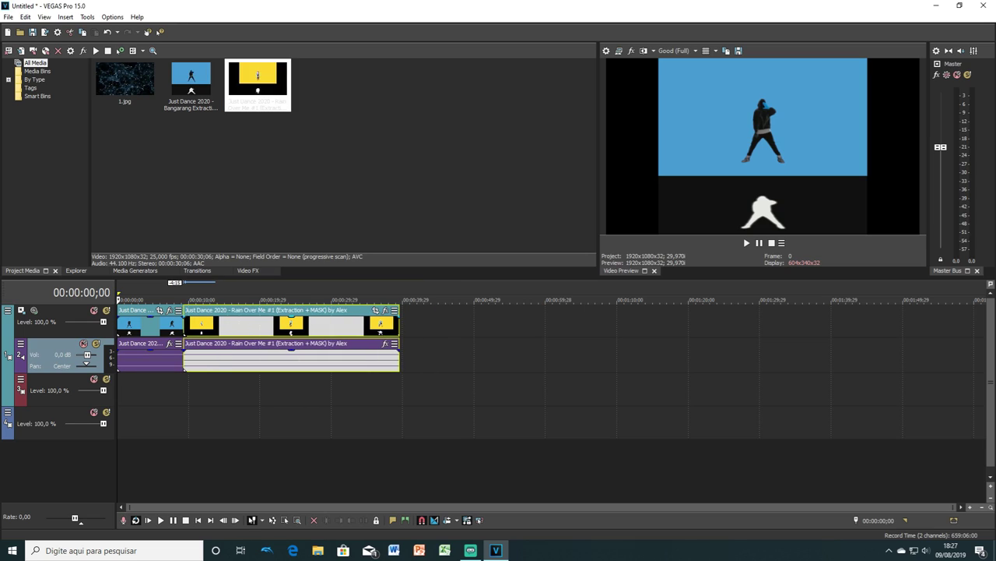
Ungroup and delete the audio of both clips, and shift the Rain Over Me clip about one second later to leave a gap.
click(145, 359)
key(ctrl+u)
click(145, 360)
key(Delete)
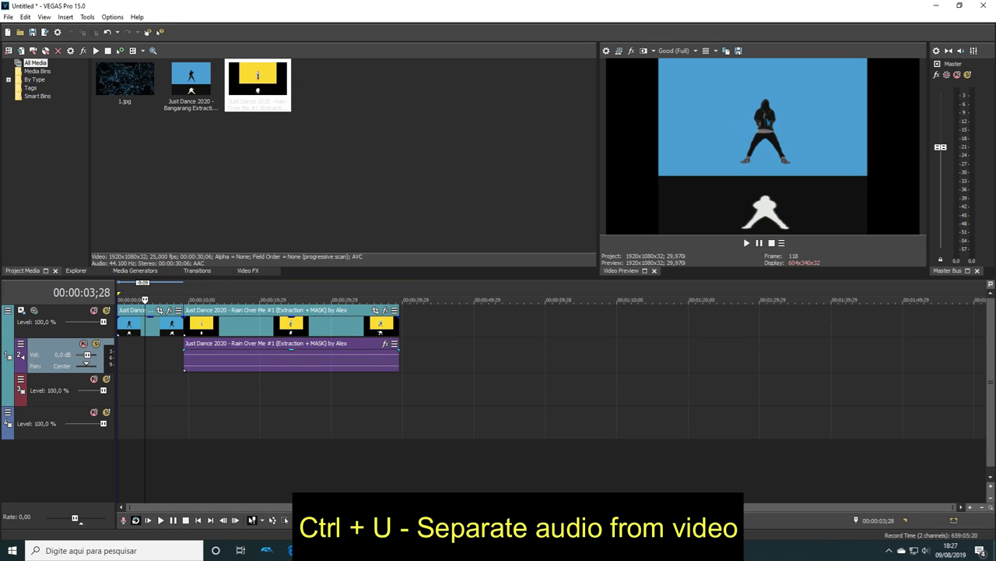
click(208, 360)
key(ctrl+u)
click(208, 360)
key(Delete)
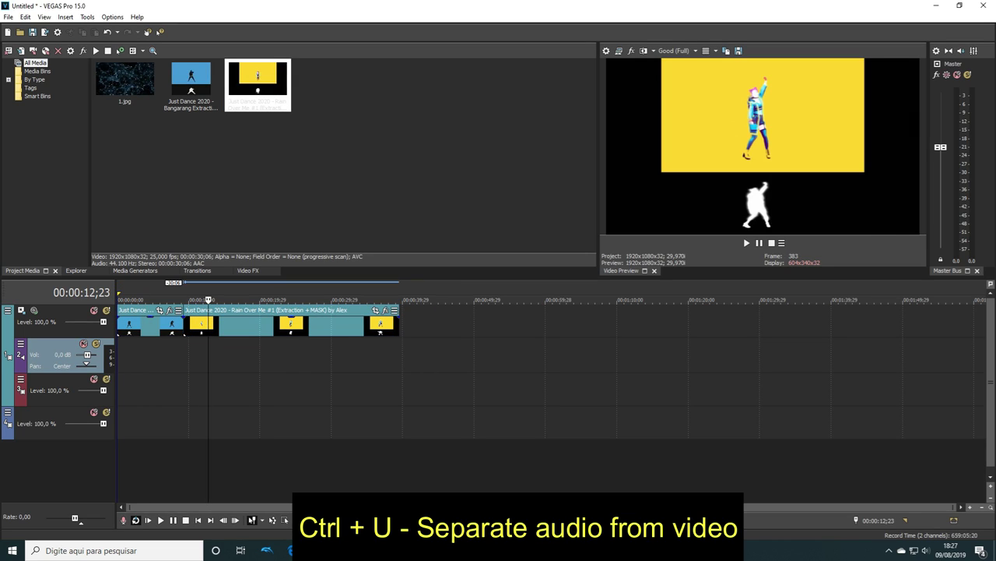
drag(214, 324, 222, 324)
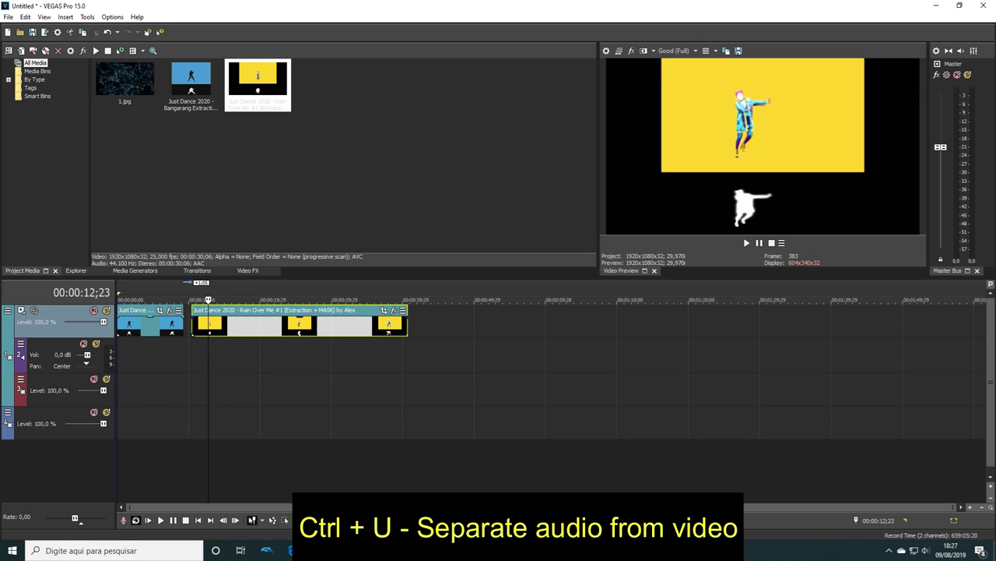
Copy the Bangarang clip to the start of the compositing child video track, directly below the original.
click(147, 325)
right_click(138, 325)
click(134, 325)
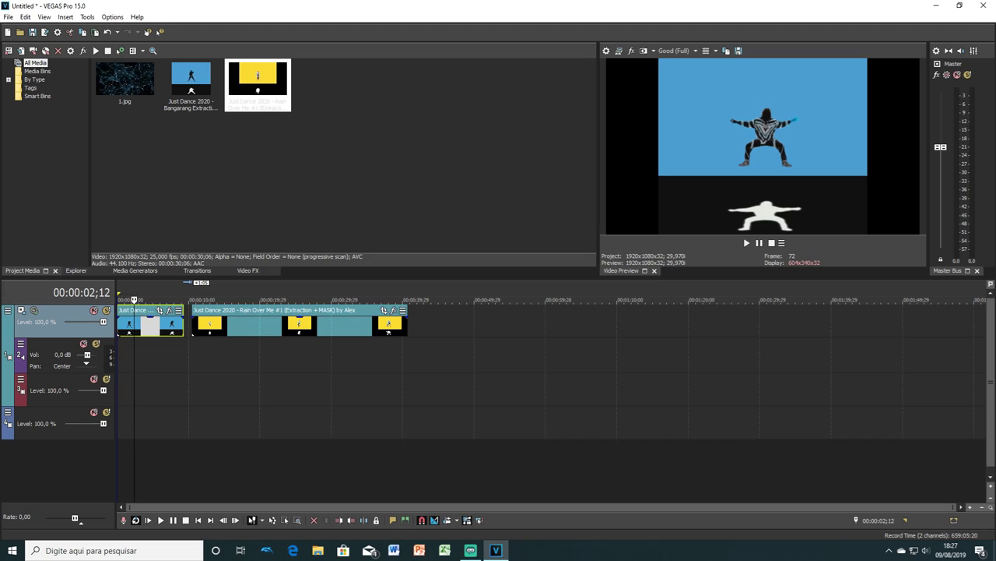
click(117, 389)
key(ctrl+v)
Copy the Rain Over Me clip to the compositing child video track, aligned with the start of the original.
click(231, 324)
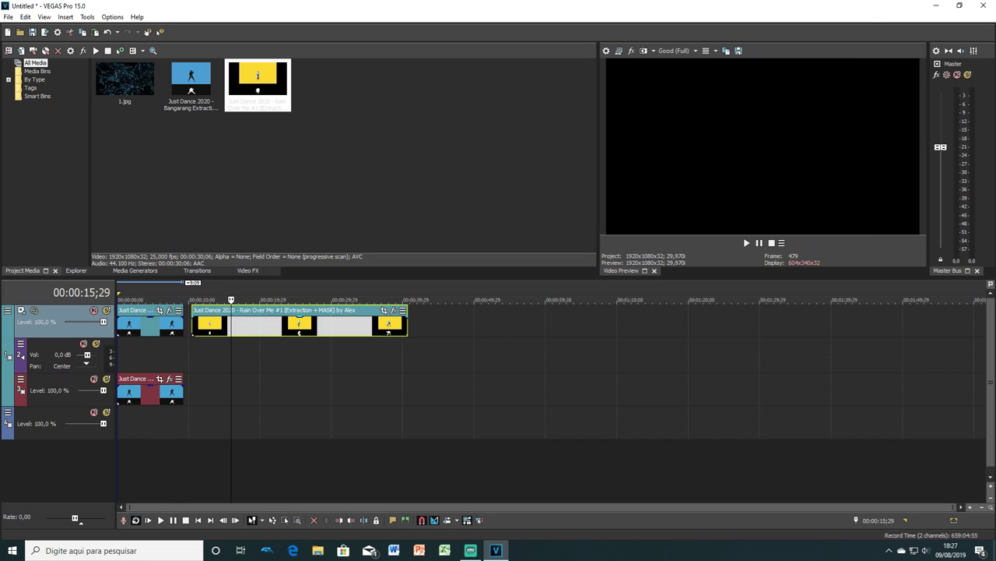
click(185, 390)
click(192, 390)
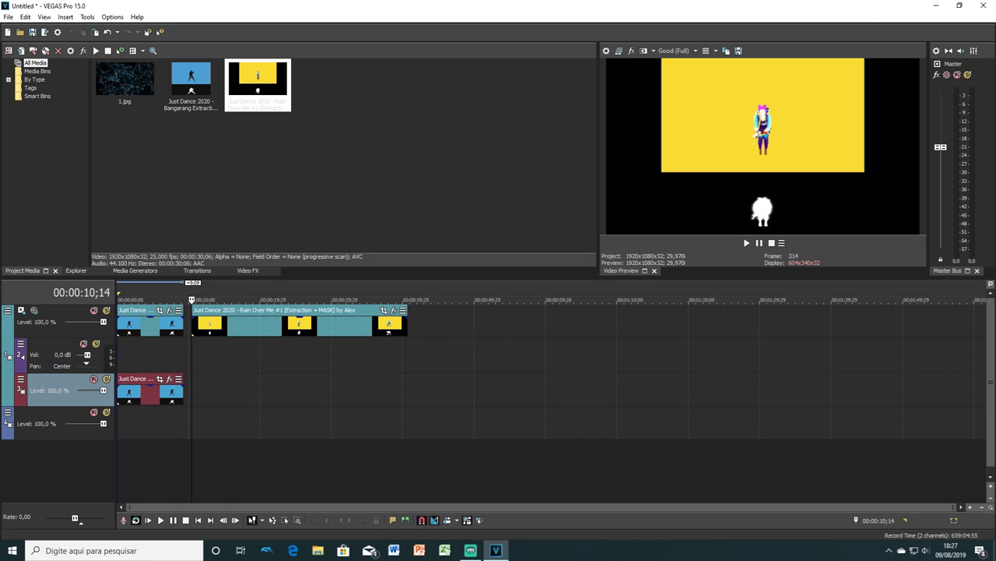
key(ctrl+v)
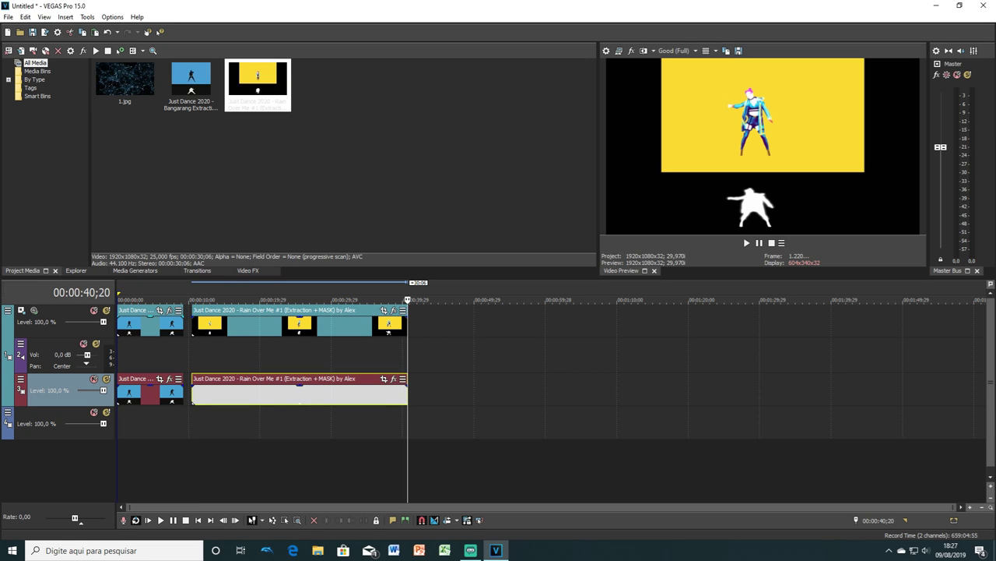
Disable resampling and turn off Maintain aspect ratio for the Bangarang clip on the parent track.
right_click(150, 325)
click(177, 533)
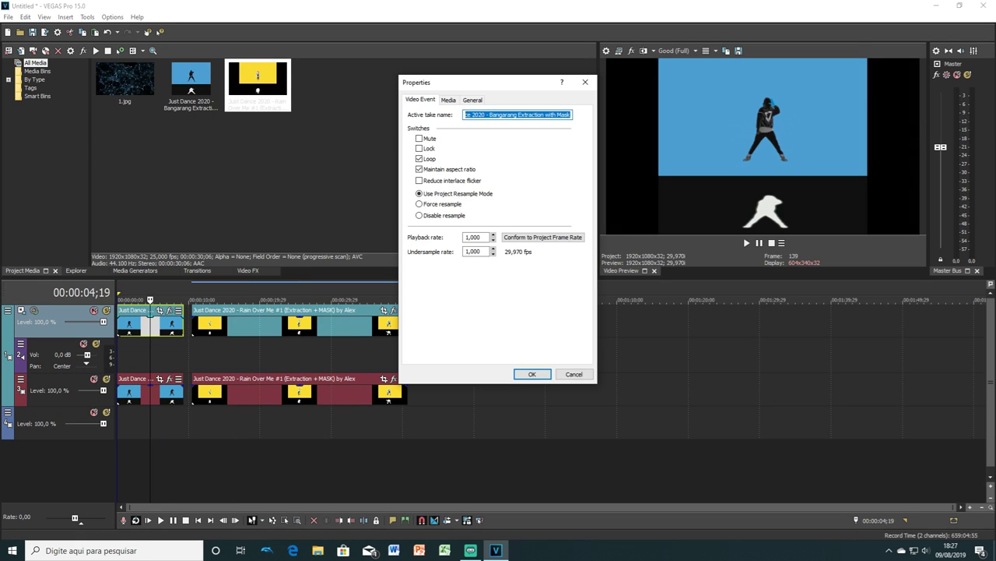
click(421, 216)
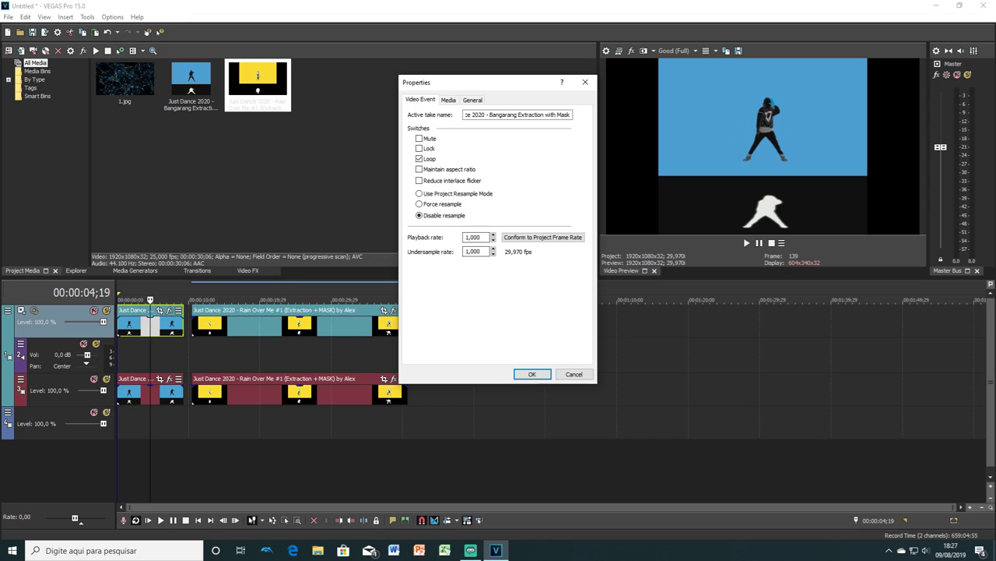
click(532, 374)
Disable resampling for the Bangarang copy on the compositing child track.
right_click(159, 393)
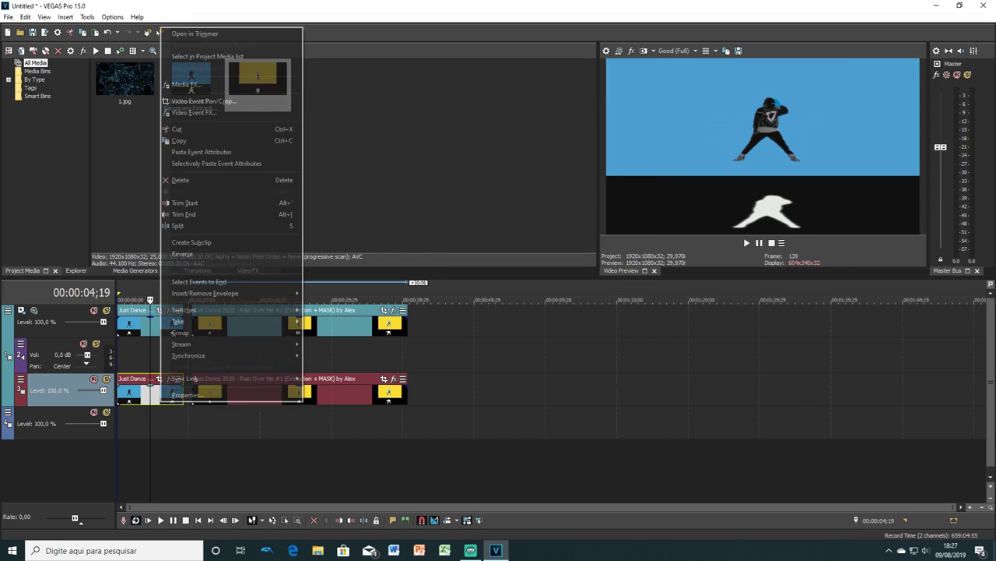
click(180, 393)
click(421, 216)
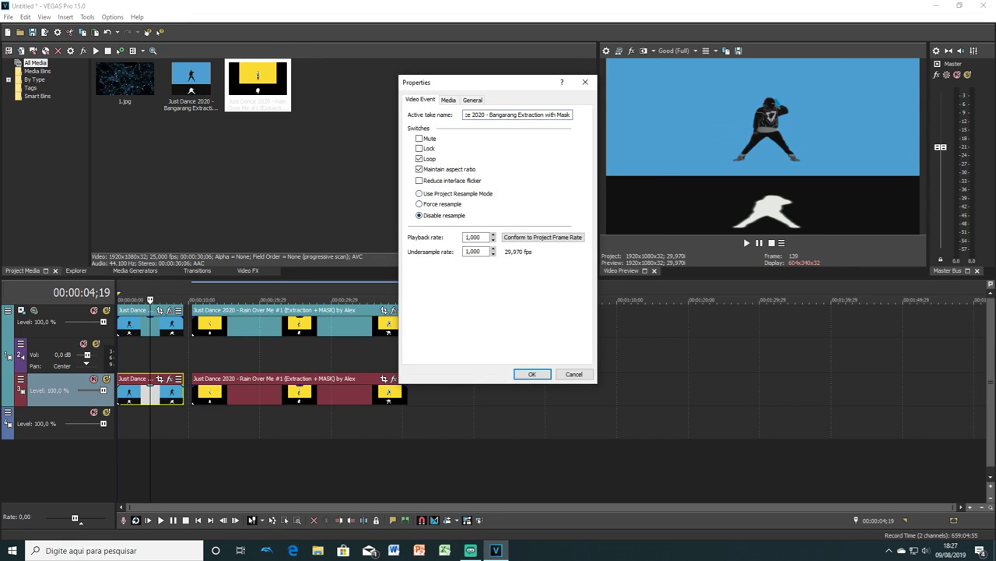
click(533, 373)
Disable resampling for the Rain Over Me clips on the parent and child tracks.
click(308, 324)
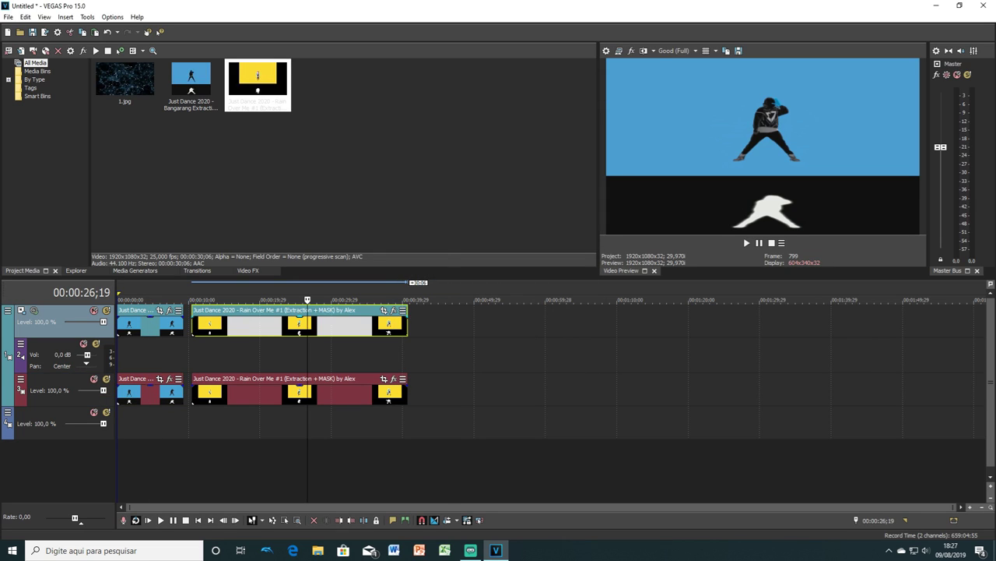
right_click(308, 324)
click(335, 532)
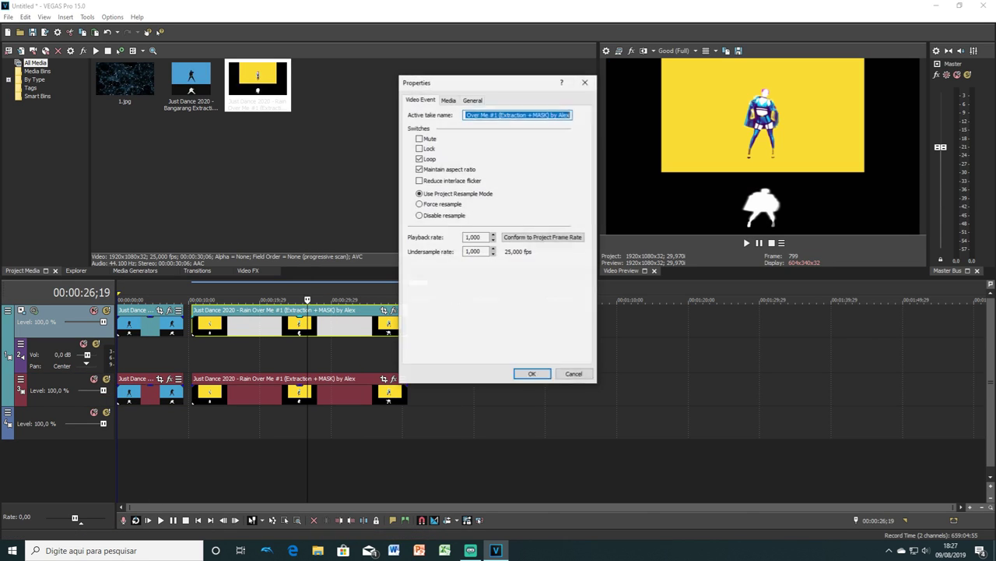
click(532, 374)
right_click(378, 392)
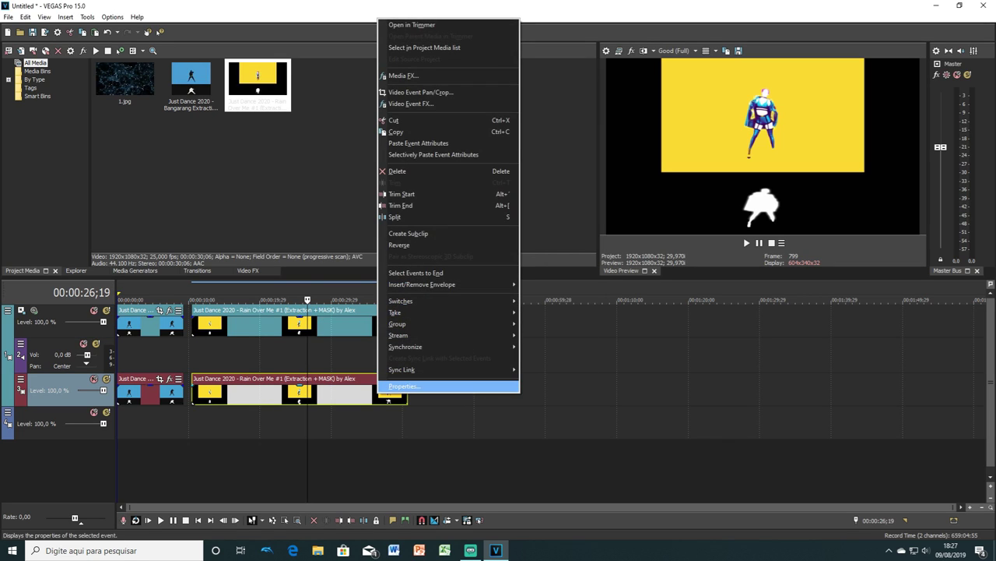
click(403, 385)
click(420, 215)
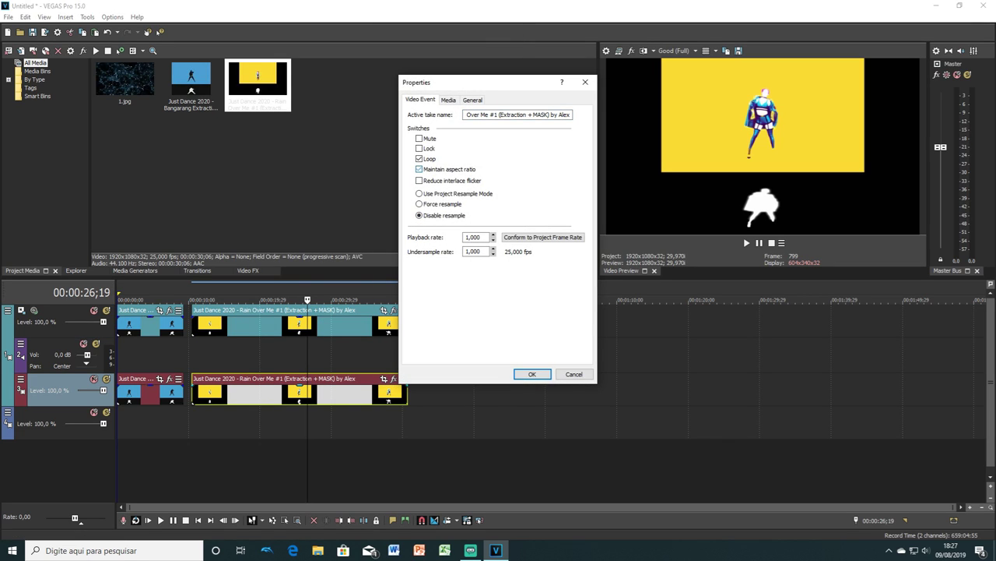
click(532, 374)
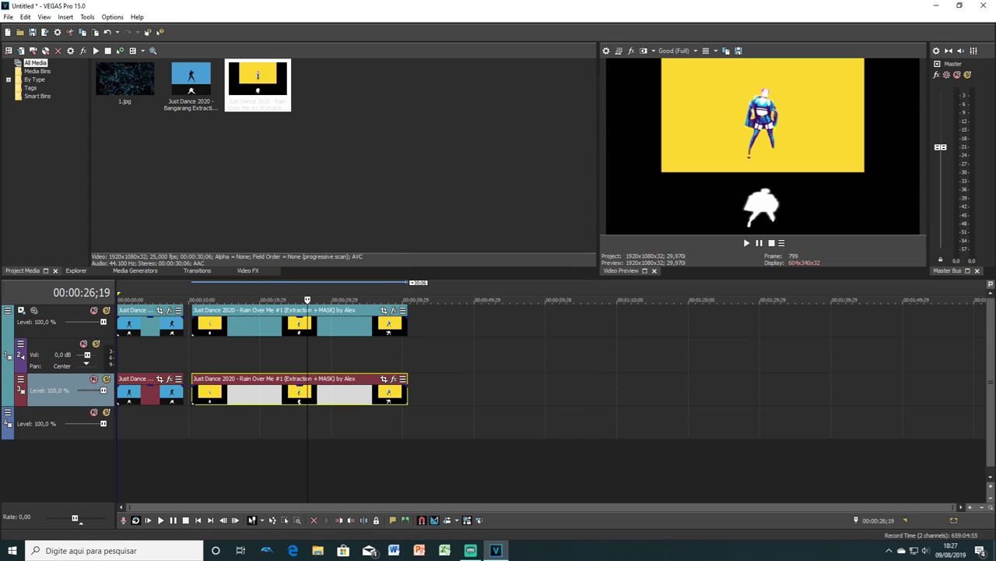
Set the parent track's compositing mode to Multiply (Mask).
click(8, 310)
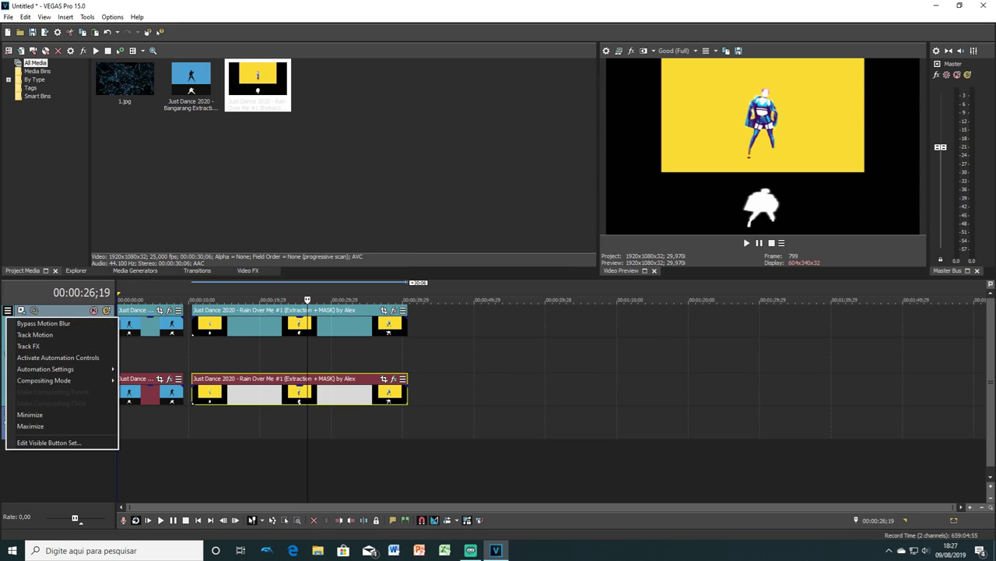
mouse_move(47, 380)
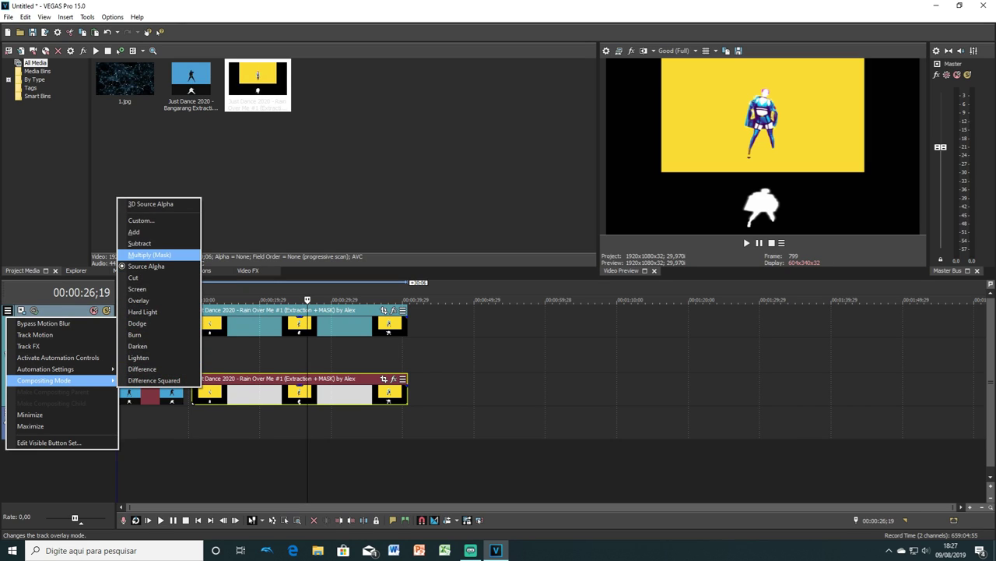
click(150, 254)
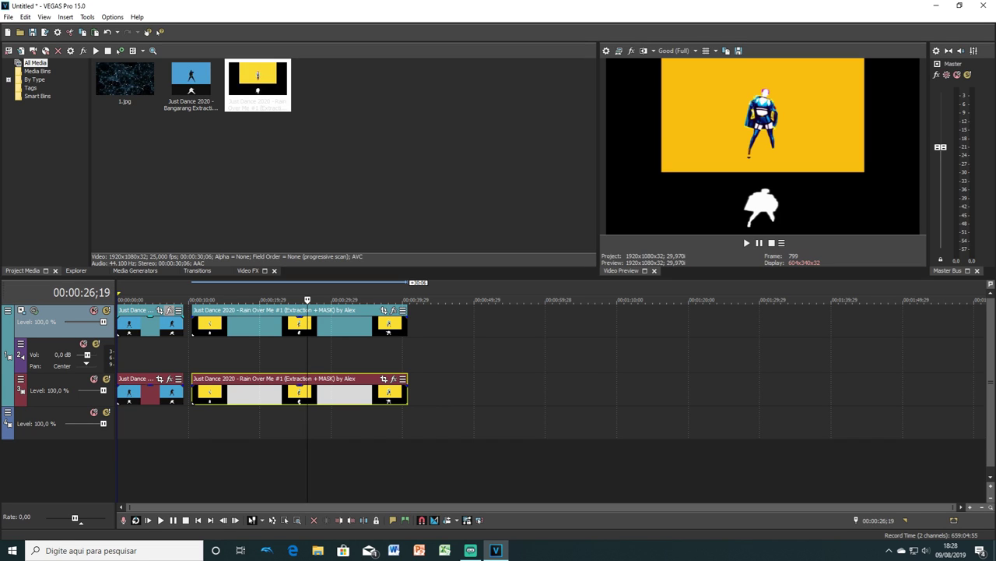
Add the VEGAS Mask Generator effect to the parent track's Bangarang clip with the Just dance preset (Luminance, Low in 0,102, High in 0,932).
click(169, 310)
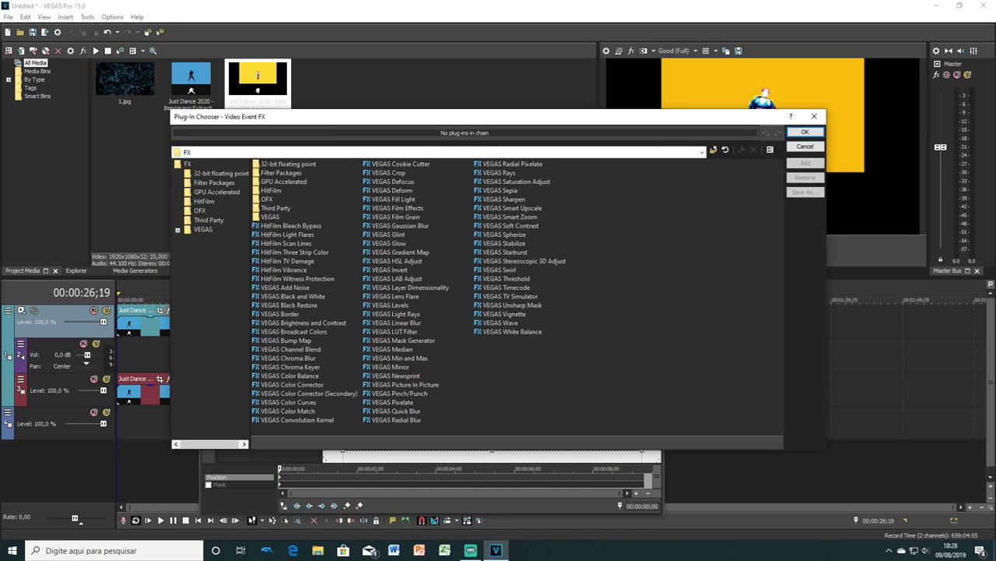
click(403, 341)
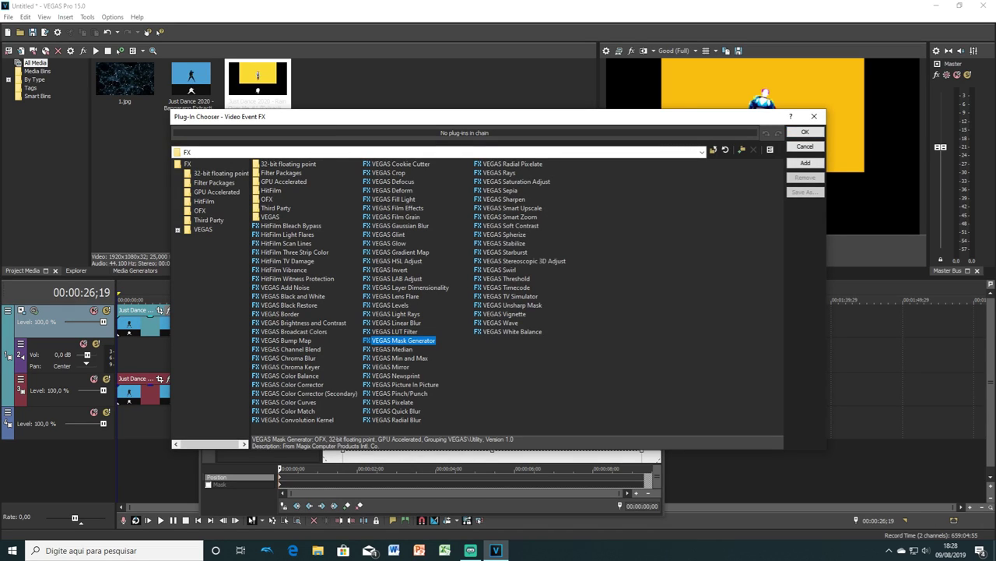
click(805, 132)
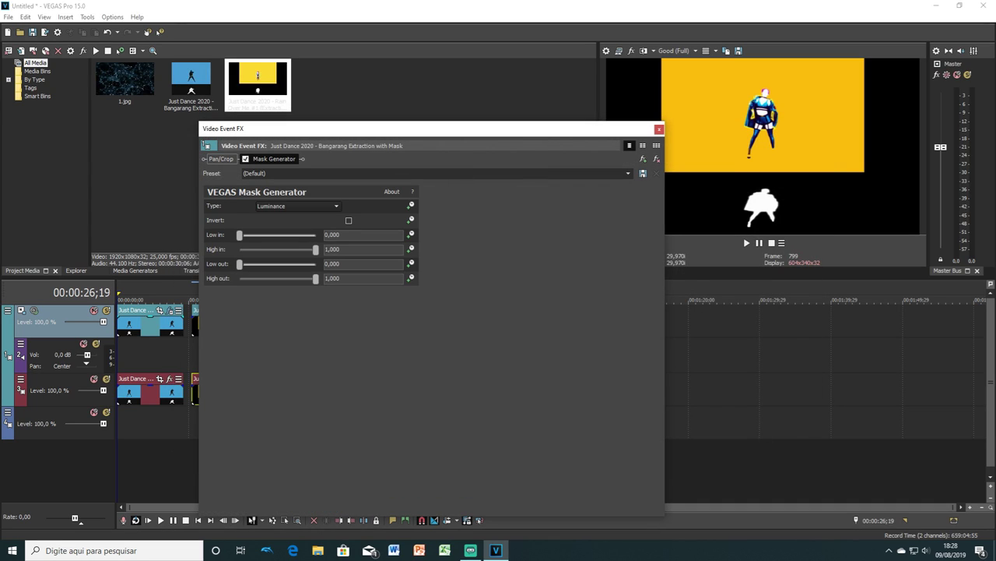
click(628, 174)
click(311, 224)
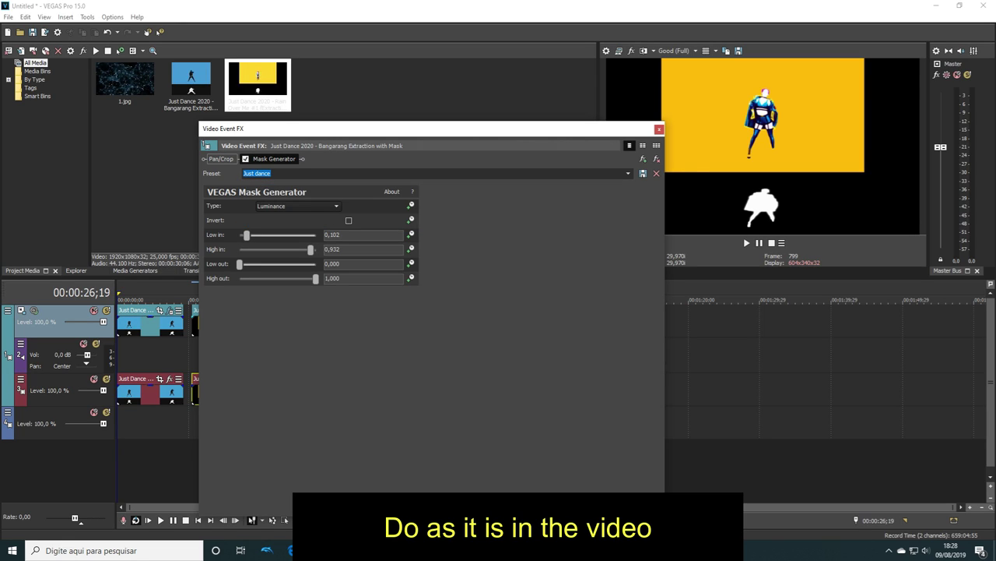
drag(552, 124, 548, 72)
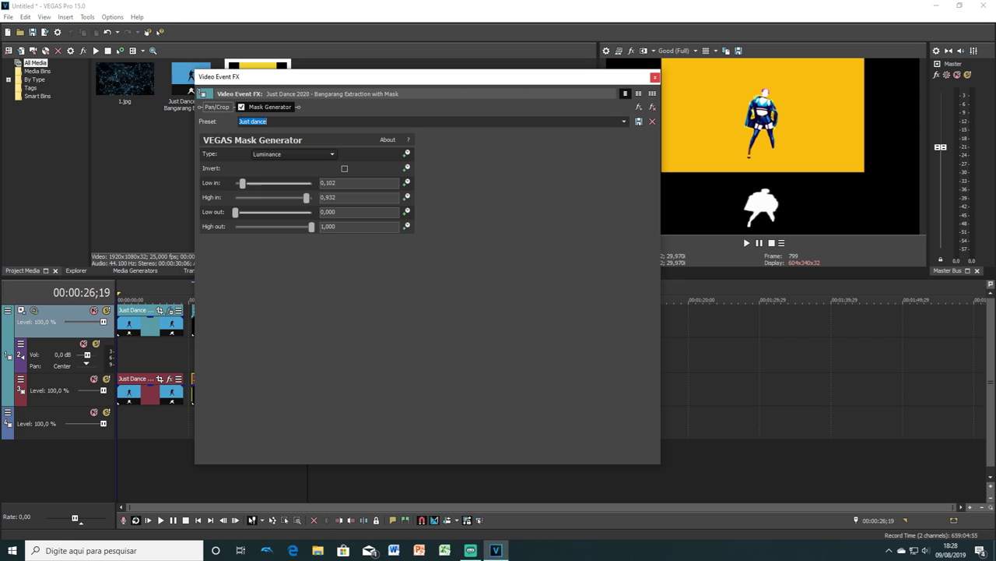
click(656, 77)
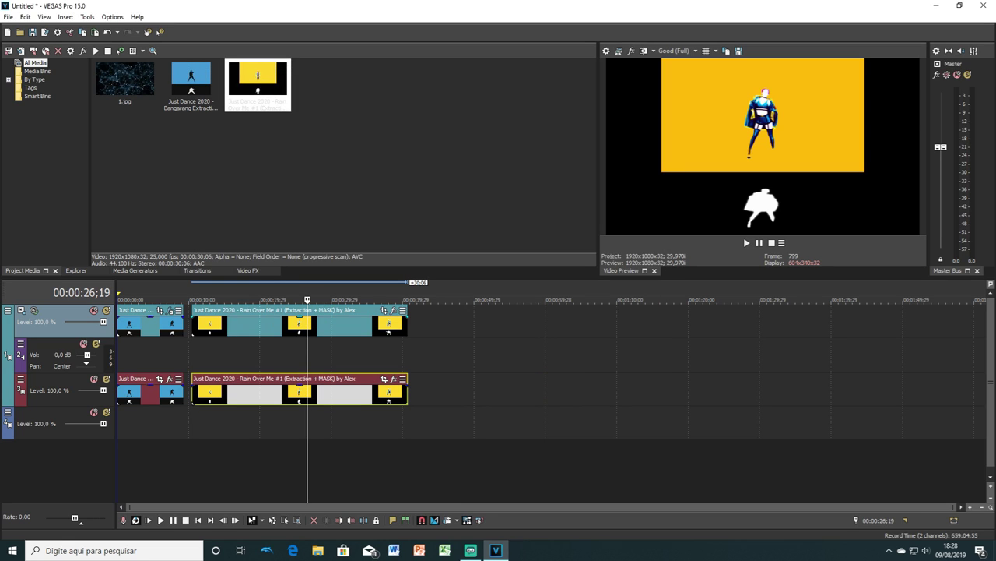
Add the VEGAS Mask Generator effect to the parent track's Rain Over Me clip and apply the Just dance preset.
click(393, 310)
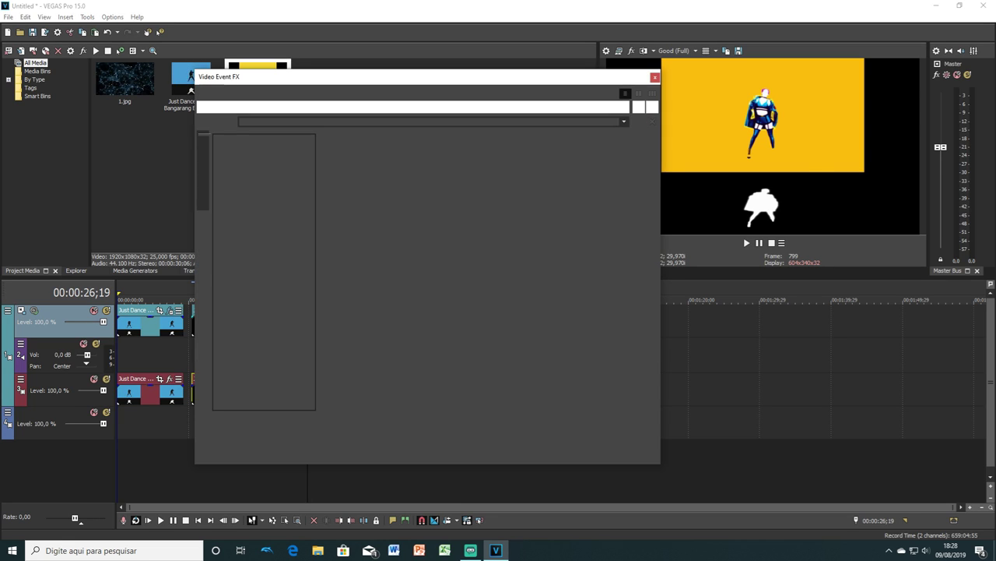
click(403, 340)
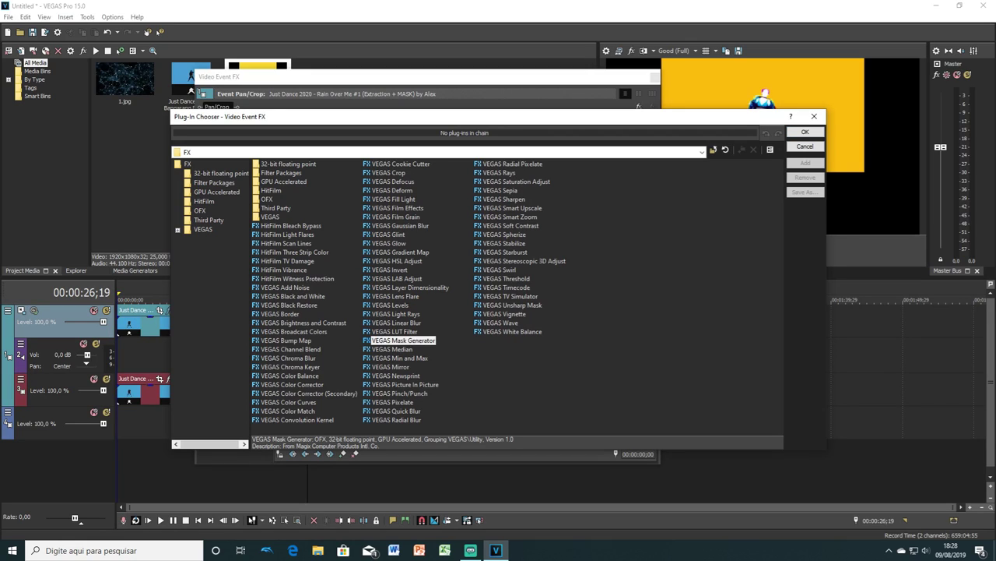
click(805, 131)
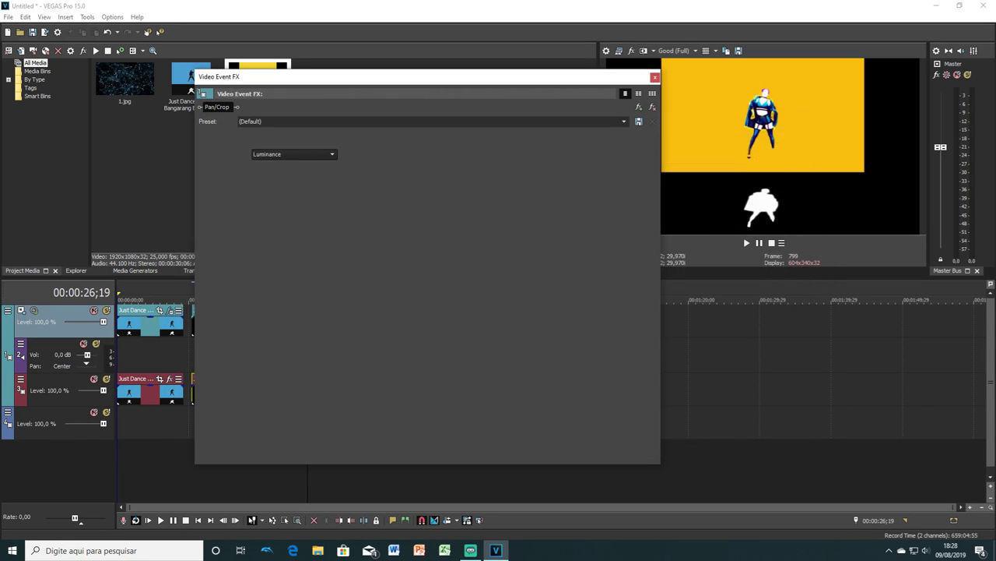
click(624, 121)
key(Down)
key(Down)
key(Down)
key(Down)
key(Down)
key(Down)
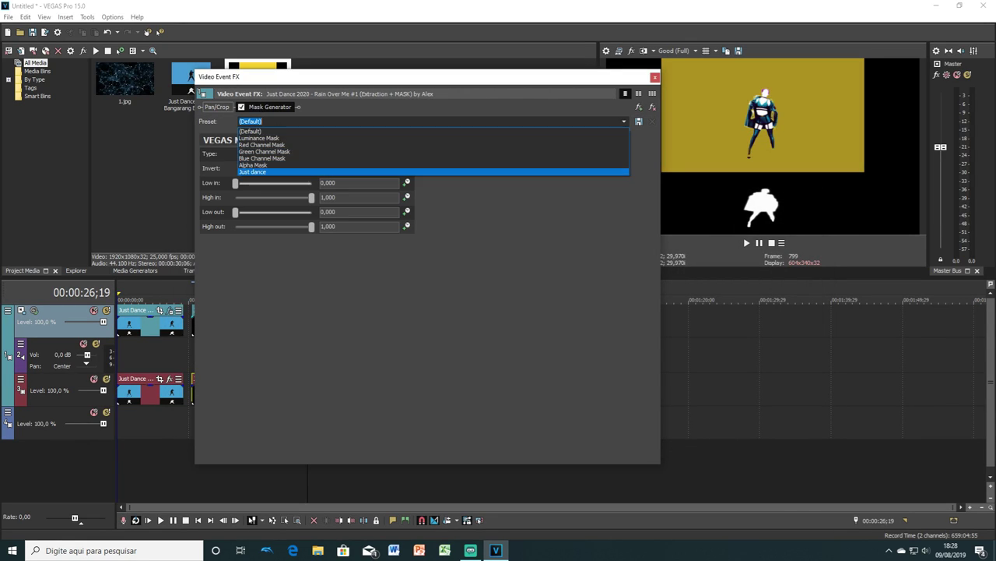
key(Return)
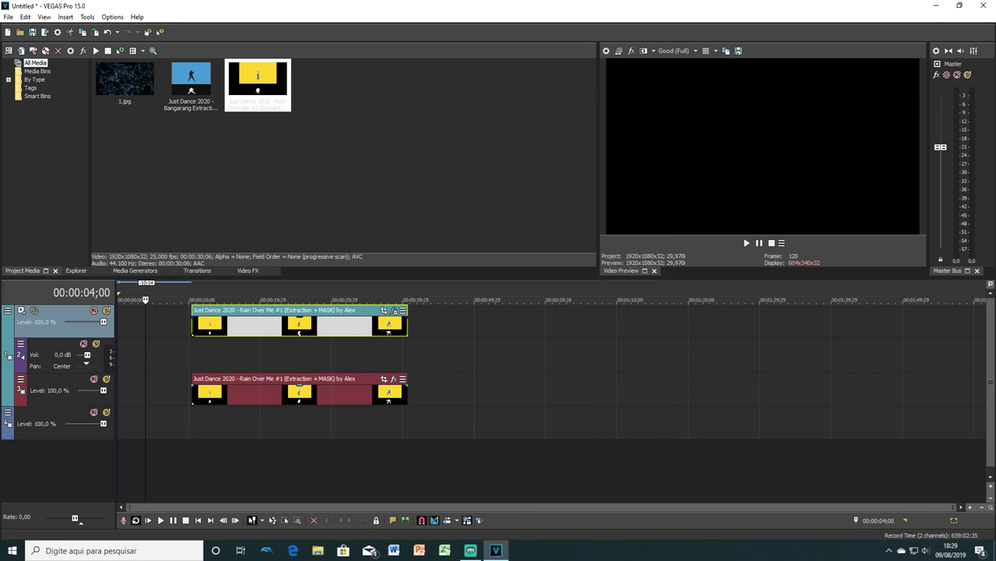
Move the Rain Over Me clips on the parent and child tracks to the start of the timeline and place the playhead at about 00:00:03;19.
drag(238, 324, 162, 324)
click(163, 424)
click(142, 324)
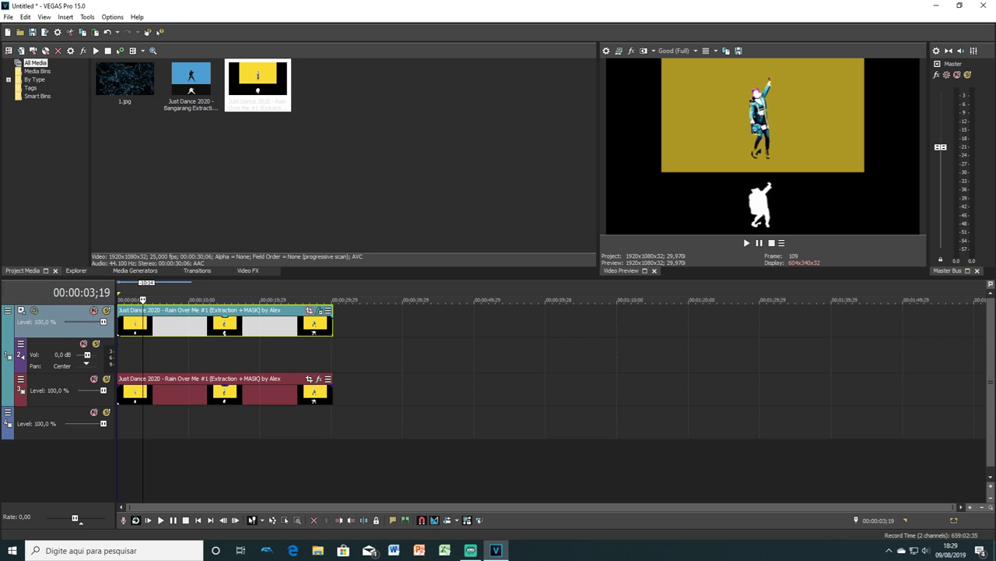
Crop the parent track's Rain Over Me clip vertically to the lower strip with the white mask, about 378,5 high.
click(309, 310)
drag(488, 186, 487, 312)
scroll(487, 296, up, 5)
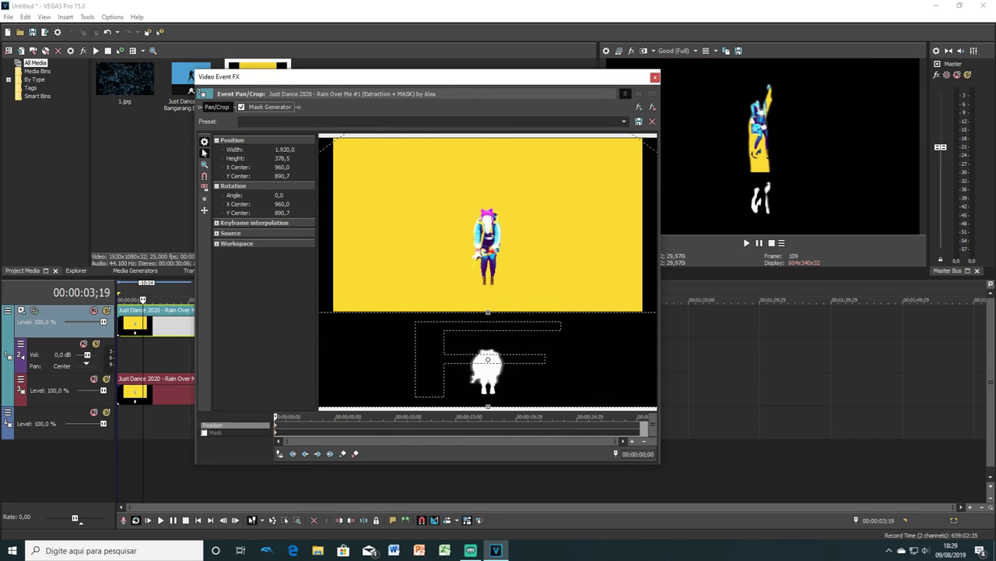
click(655, 77)
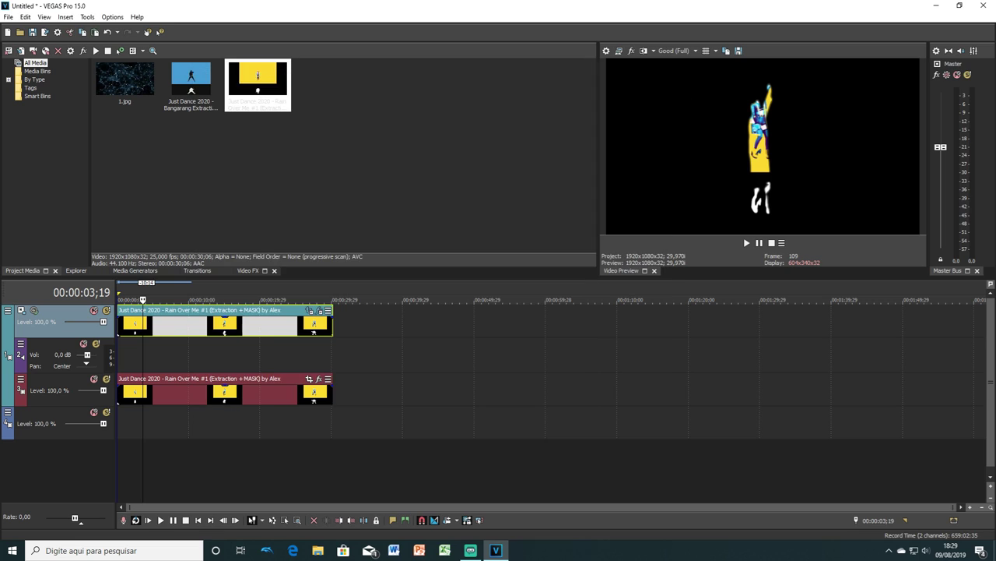
Crop the child track's Rain Over Me clip vertically to the yellow dancer area, about 697,8 high.
click(309, 378)
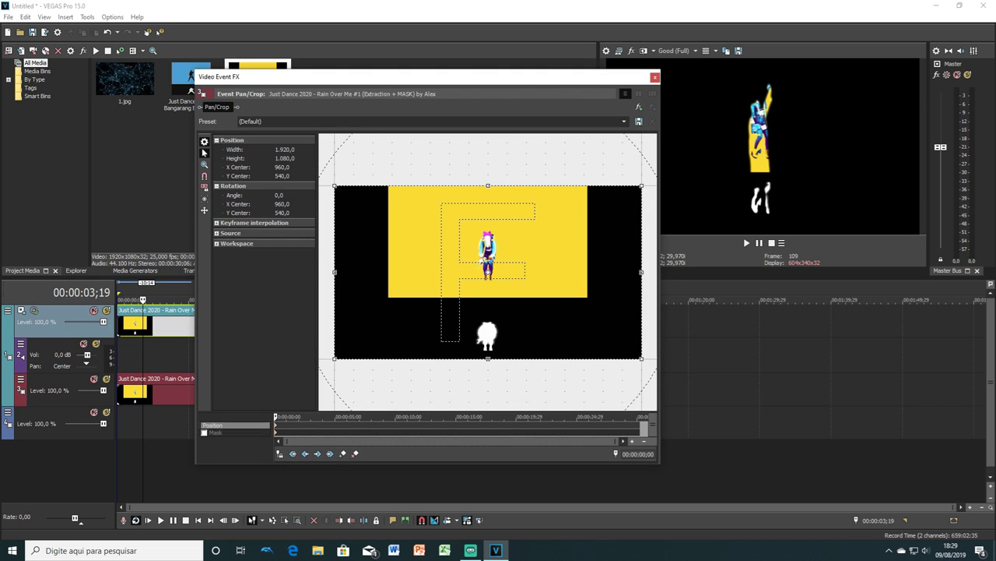
drag(488, 359, 487, 298)
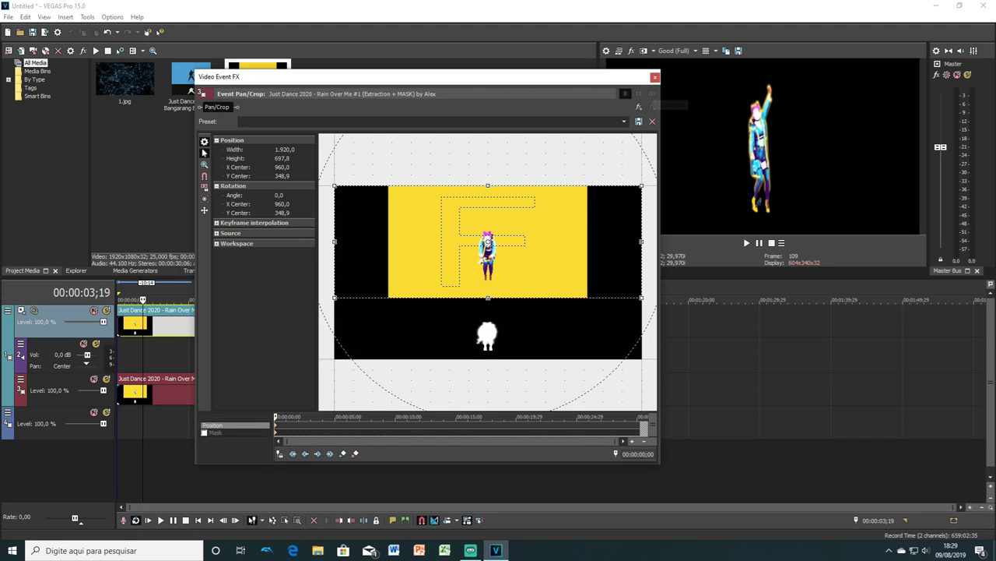
click(655, 77)
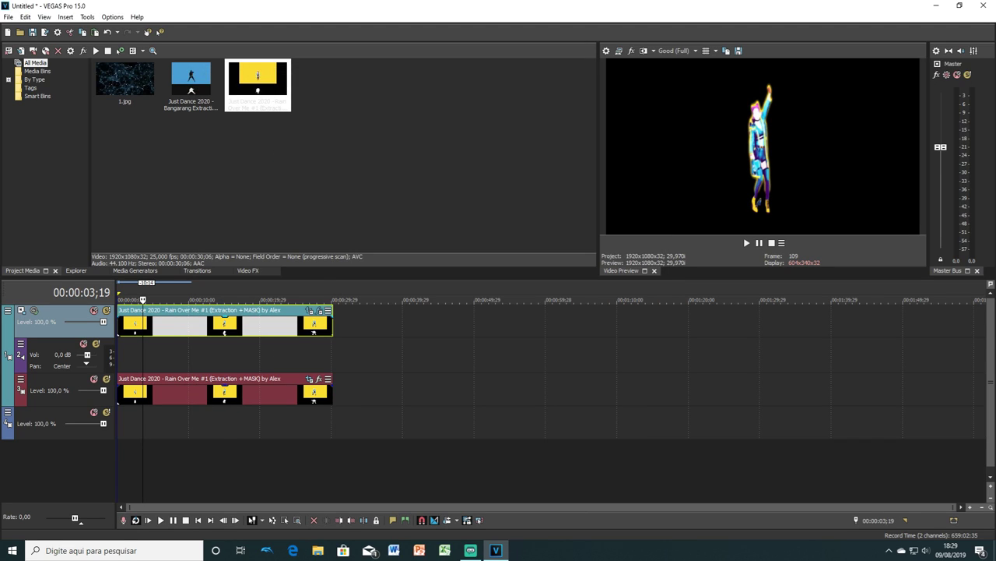
Narrow the parent clip's crop to the yellow area's width, about 1.256, and extend its upper edge to about 383,3 high.
click(309, 311)
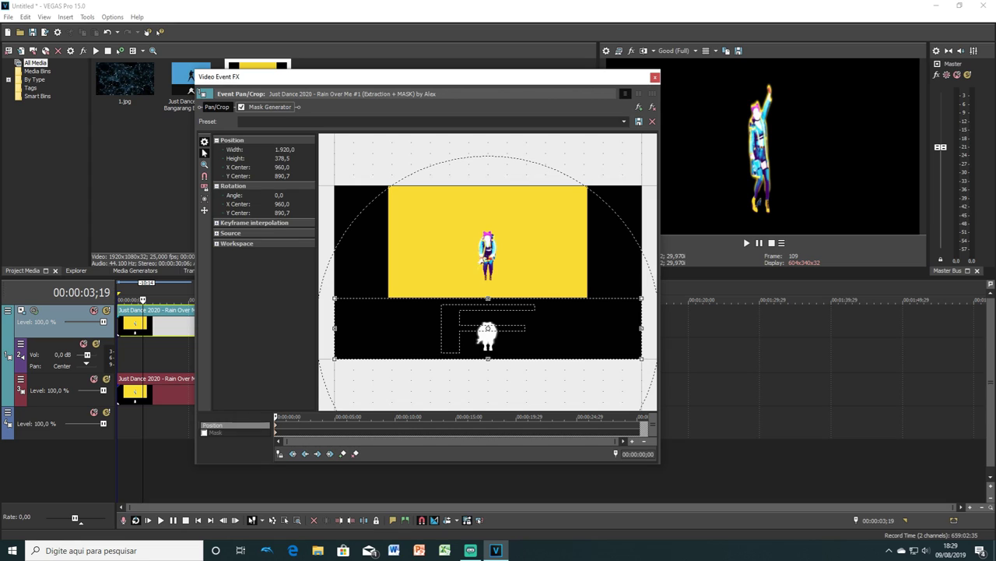
drag(642, 328, 589, 328)
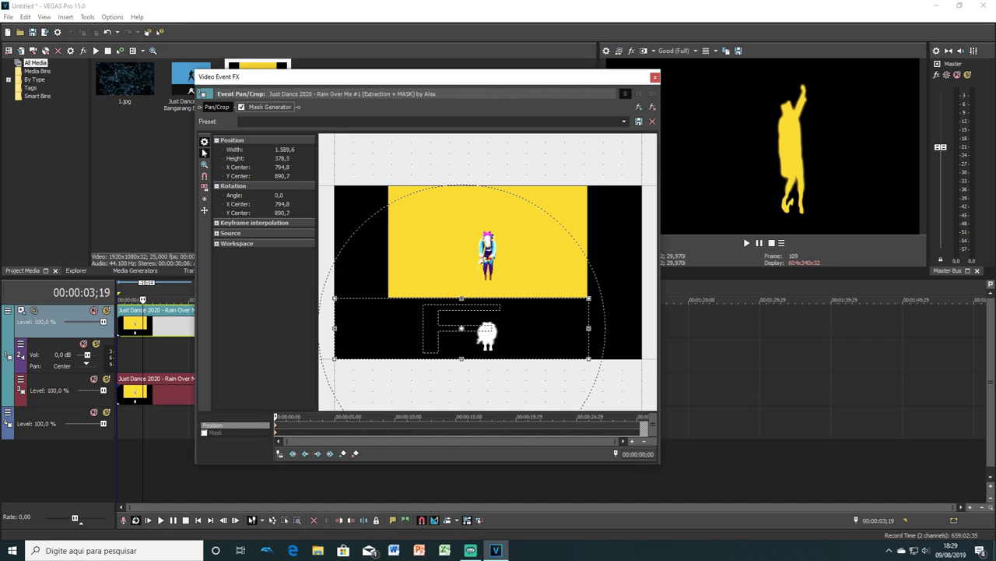
drag(334, 327, 388, 328)
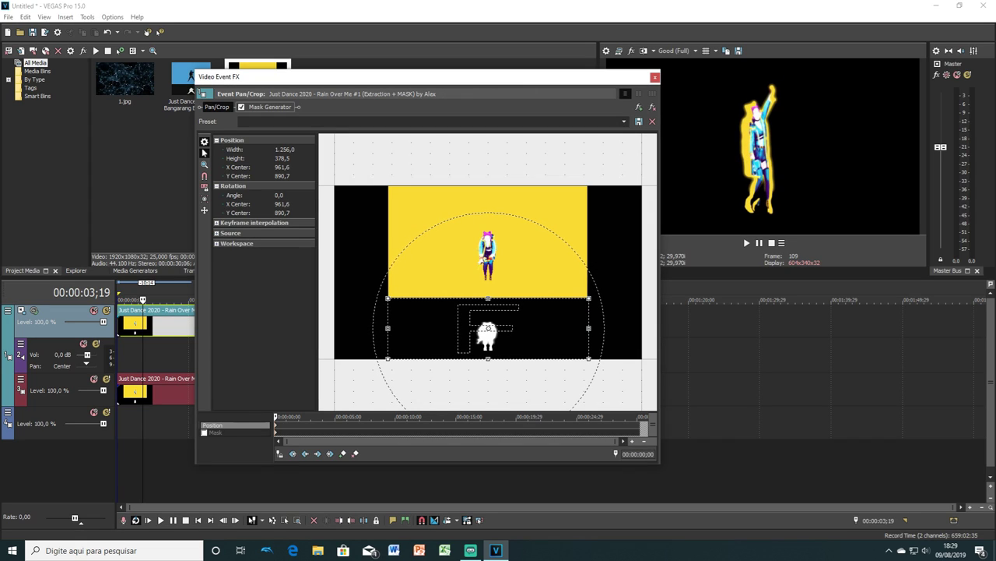
scroll(486, 272, up, 5)
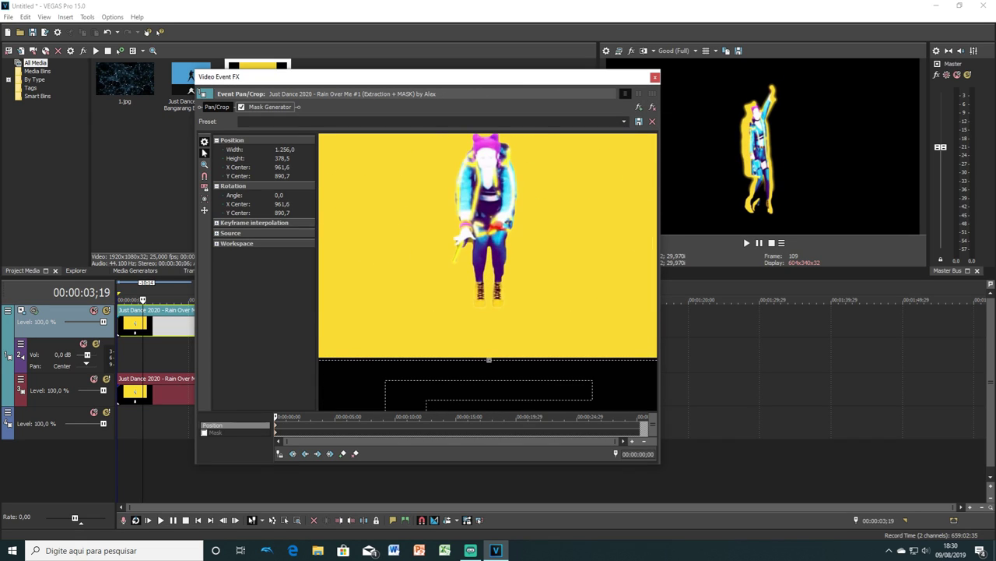
drag(489, 360, 489, 357)
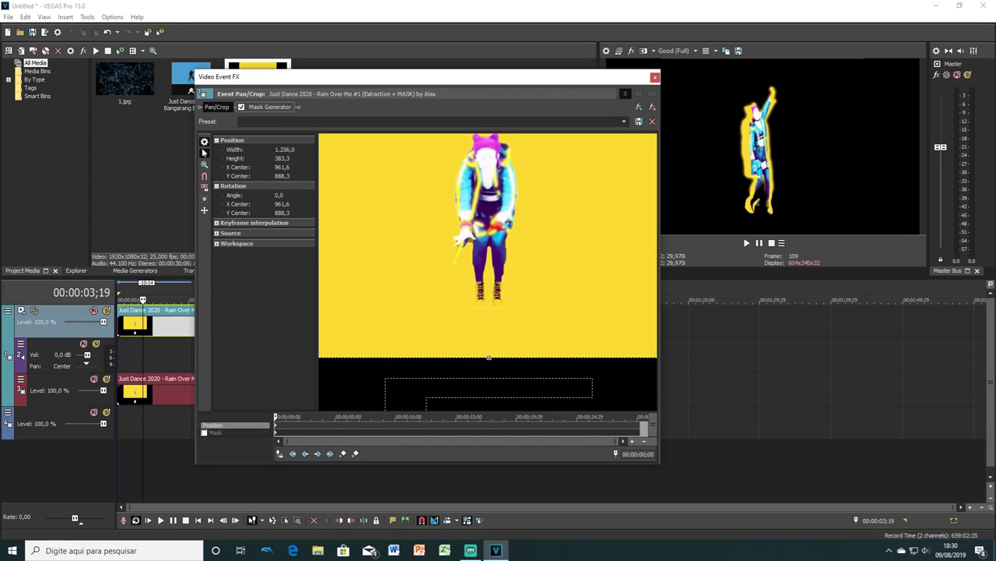
click(655, 77)
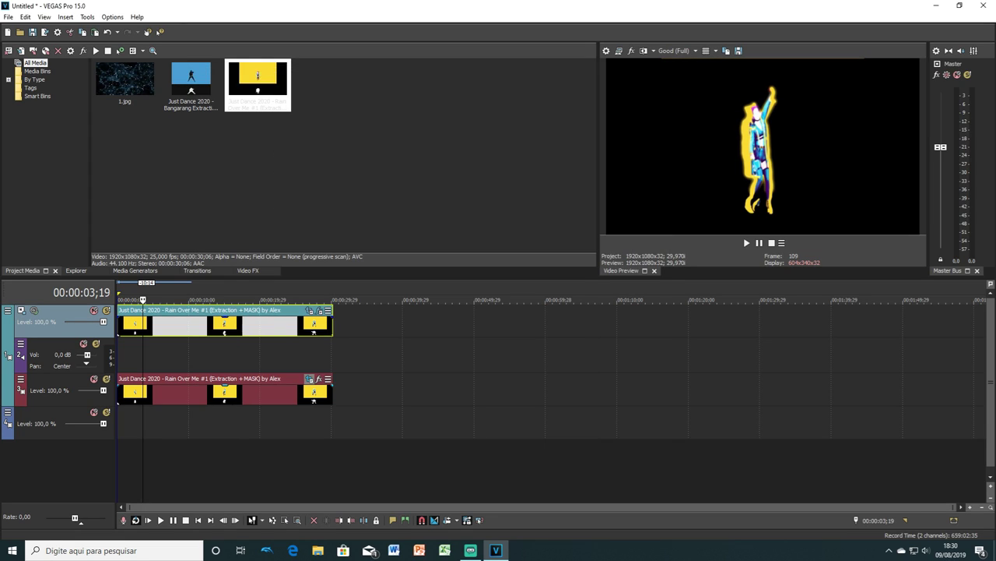
Narrow the child clip's crop on both sides to the yellow area's edges, about 1.246,2 wide.
click(309, 379)
drag(642, 241, 588, 242)
drag(335, 241, 388, 242)
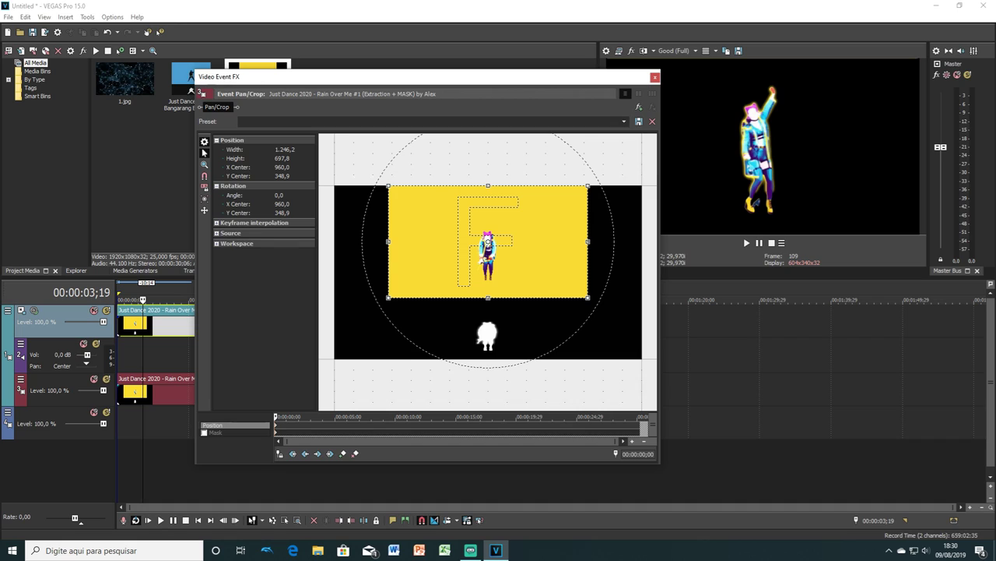
click(655, 77)
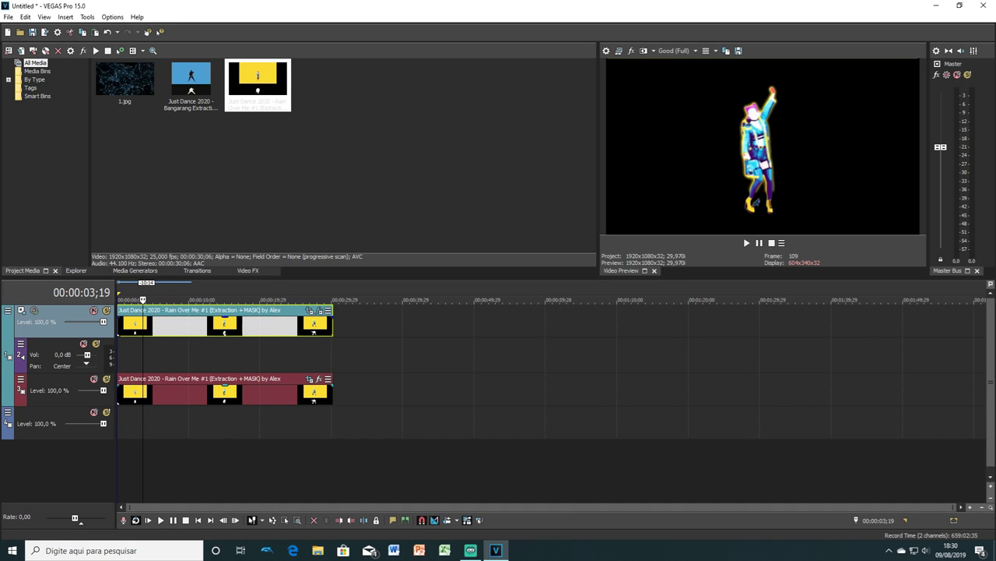
Place 1.jpg on the empty track beneath the Rain Over Me clips, matching their length, and play the composite from the start.
click(126, 81)
drag(124, 78, 333, 427)
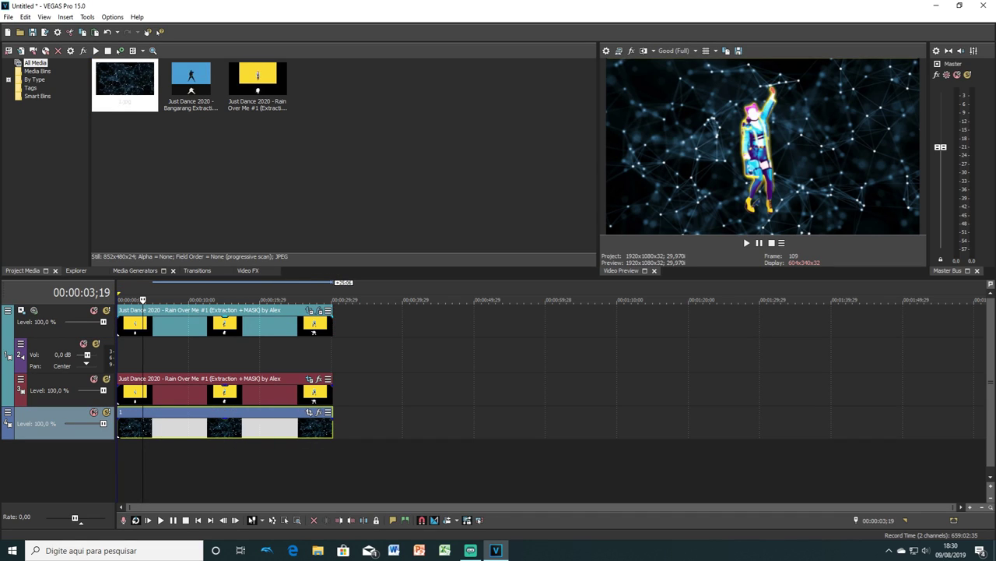
drag(142, 300, 118, 300)
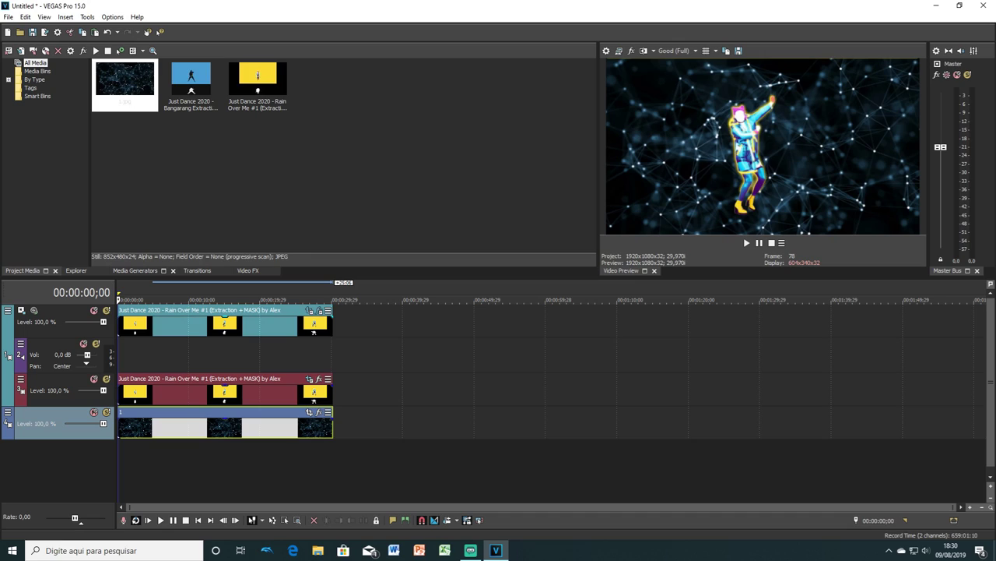
key(space)
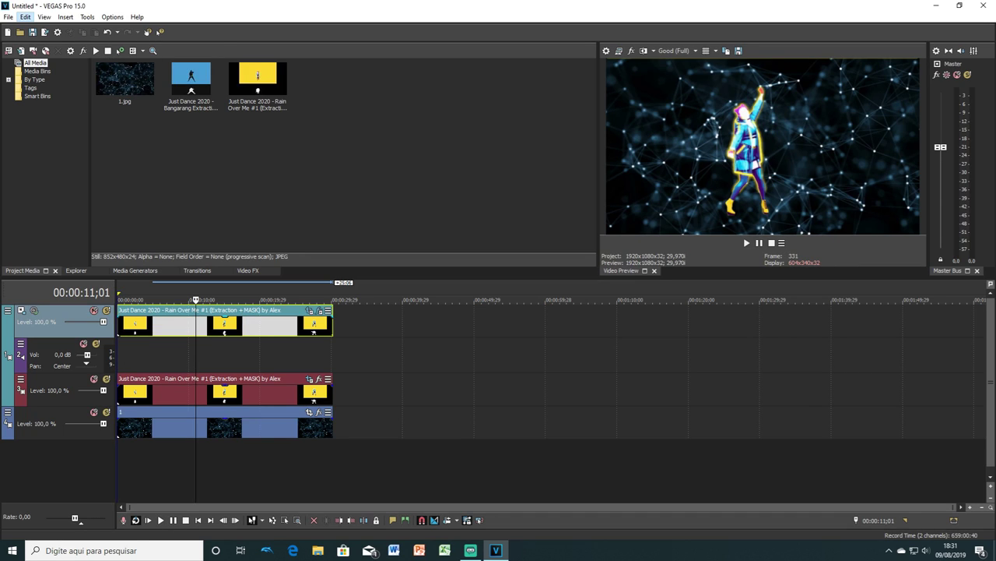
Open the Render As settings for the finished composite.
click(8, 16)
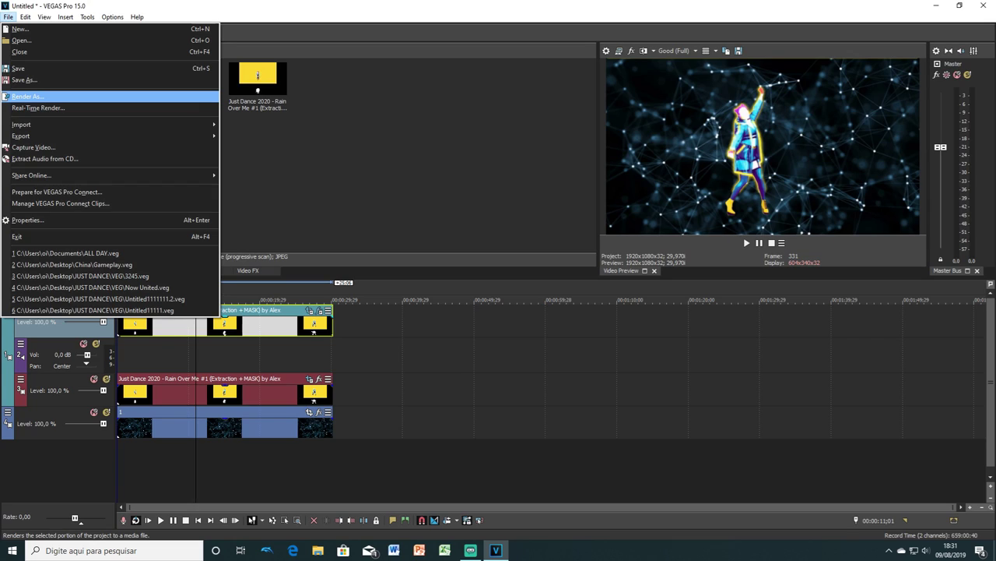
click(28, 97)
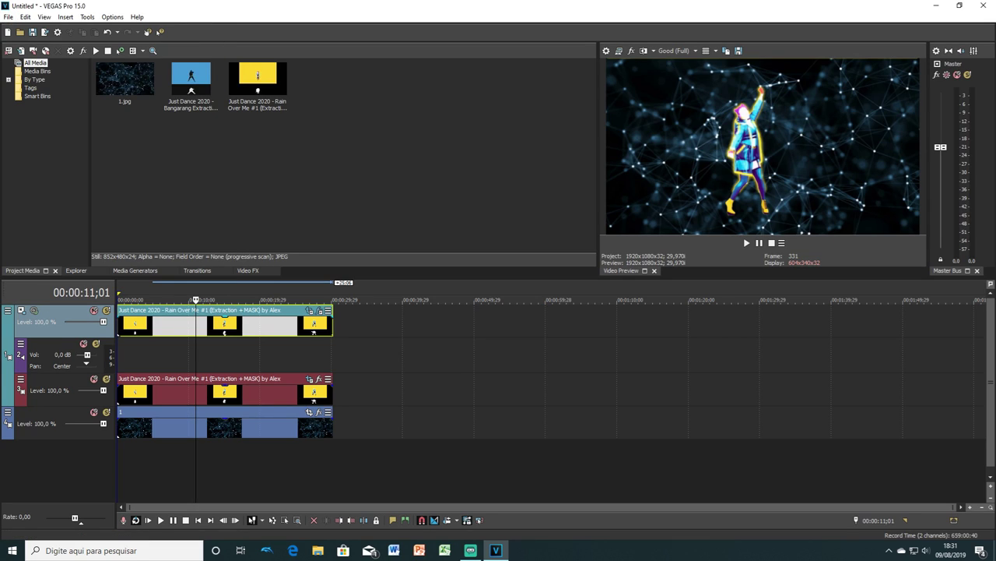